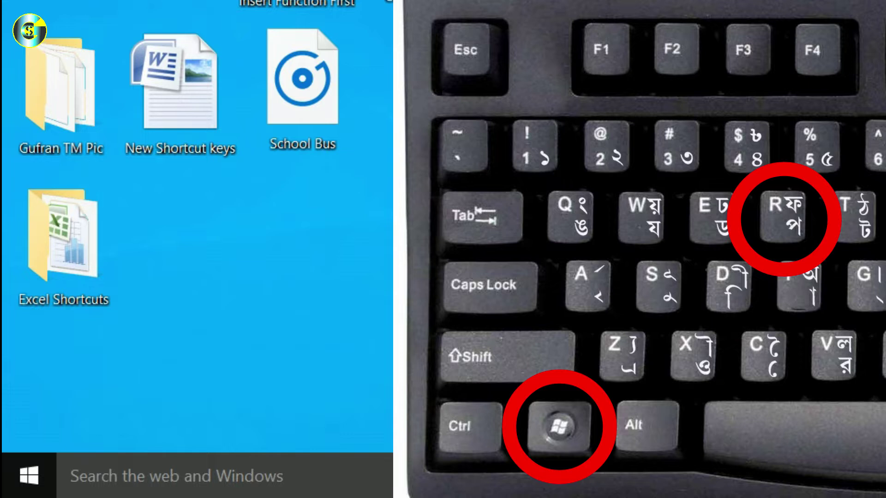
# Launch Microsoft Excel with the Windows Run command "excel" and maximize the new workbook's window.
pyautogui.press('super+r')
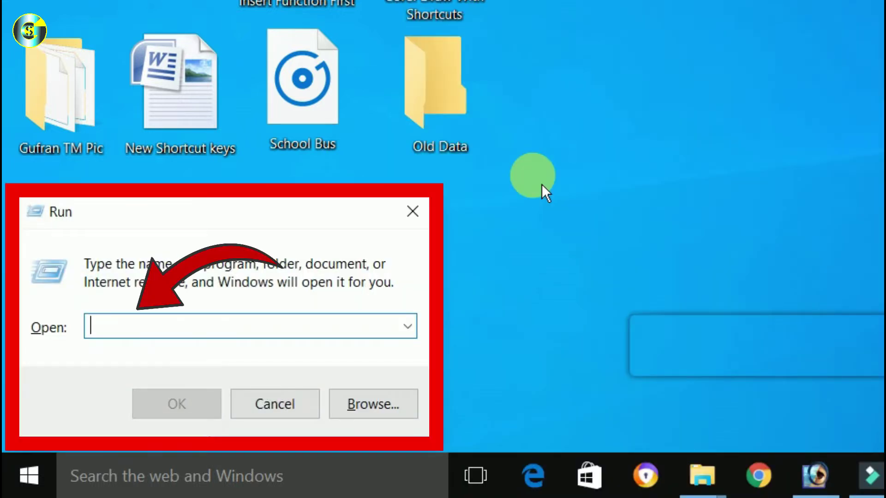
pyautogui.write('excel')
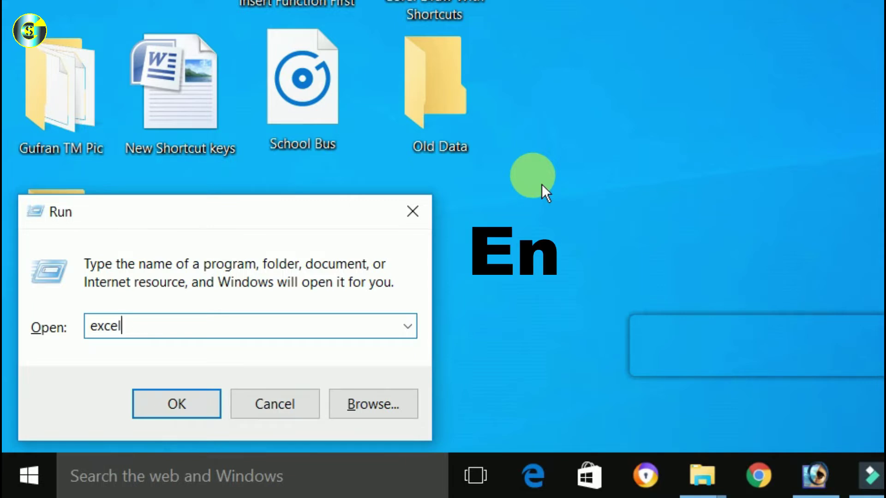
pyautogui.press('Return')
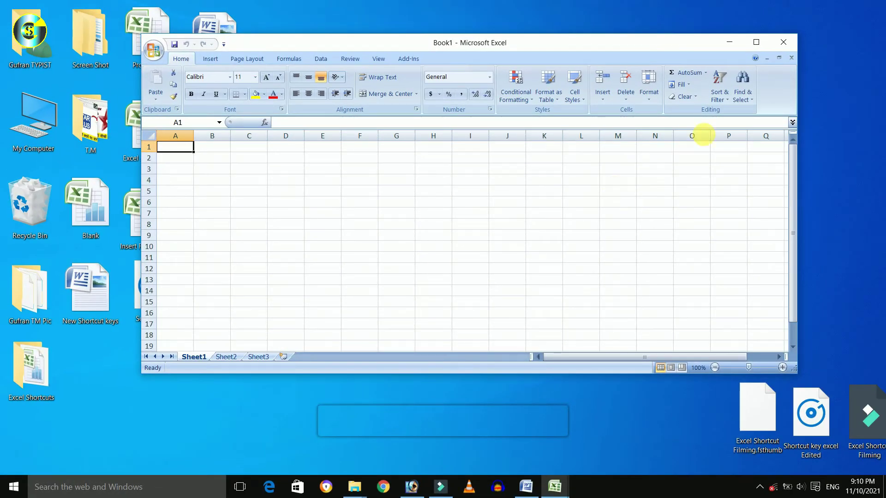
pyautogui.click(756, 42)
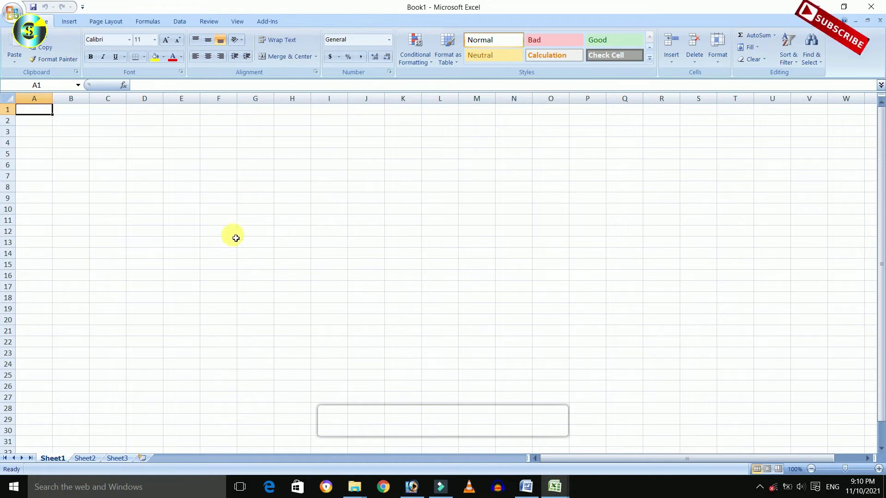
# Widen column B of Sheet1 to about 1.4 times its default width.
pyautogui.scroll(9, 233, 238)
pyautogui.scroll(1, 234, 241)
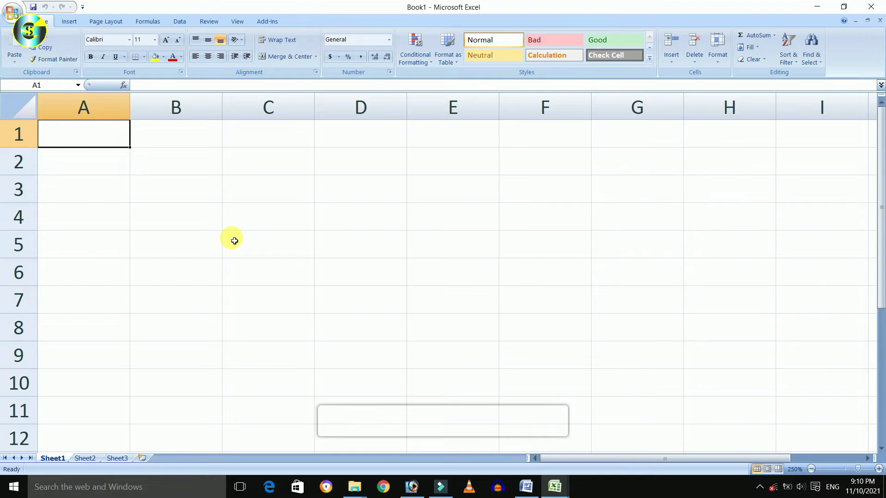
pyautogui.moveTo(222, 107); pyautogui.dragTo(258, 107)
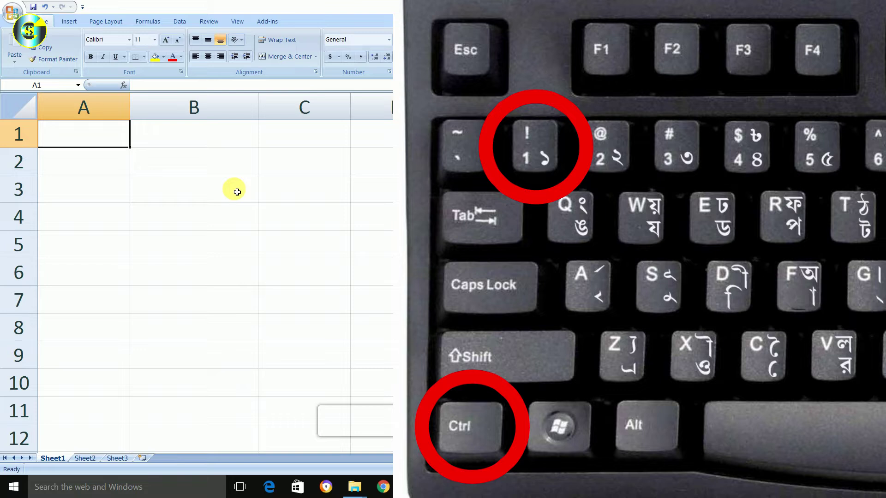
# Open the Format Cells dialog for cell A1 and look through its setting categories in order from Number to Protection.
pyautogui.hotkey('ctrl', '1')
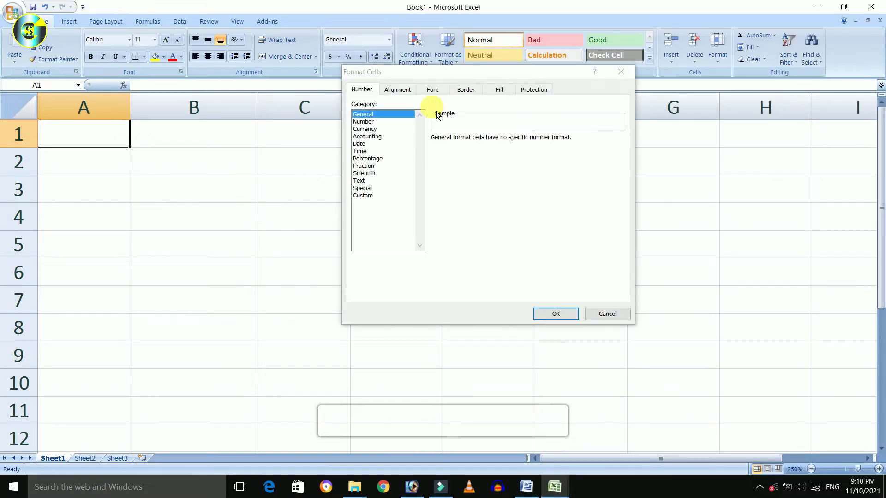
pyautogui.moveTo(458, 76); pyautogui.dragTo(355, 76)
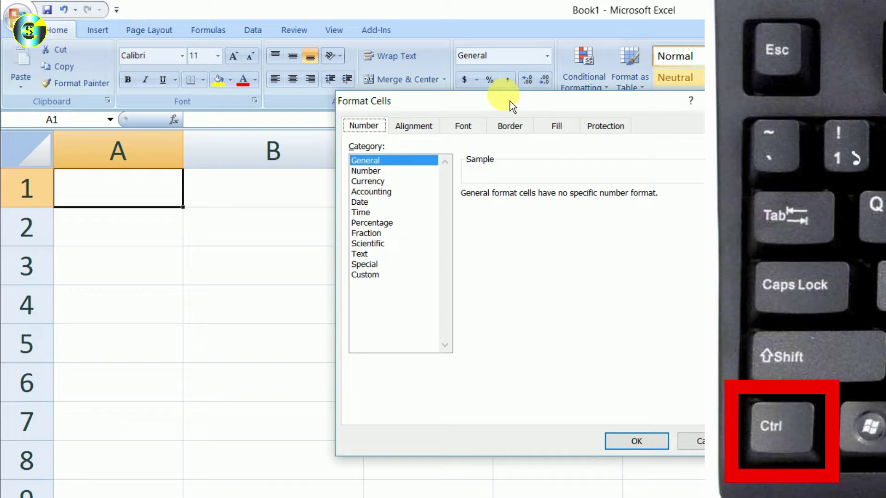
pyautogui.hotkey('ctrl', 'Tab')
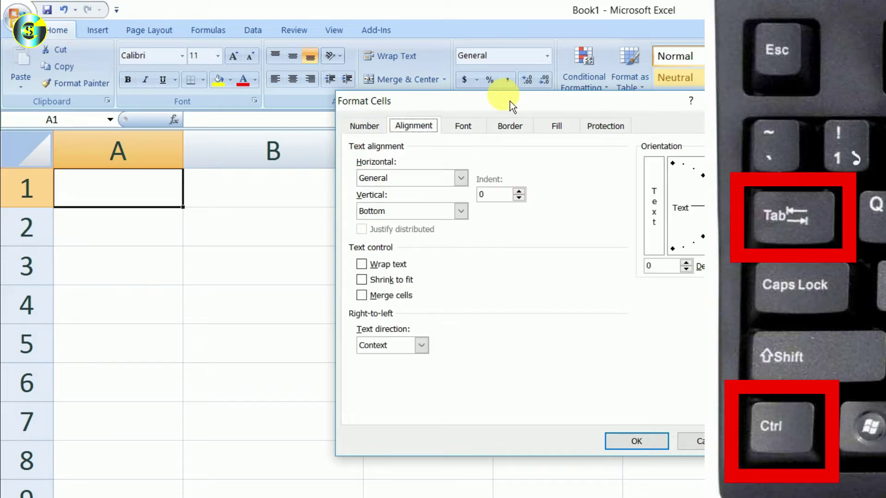
pyautogui.hotkey('ctrl', 'Tab')
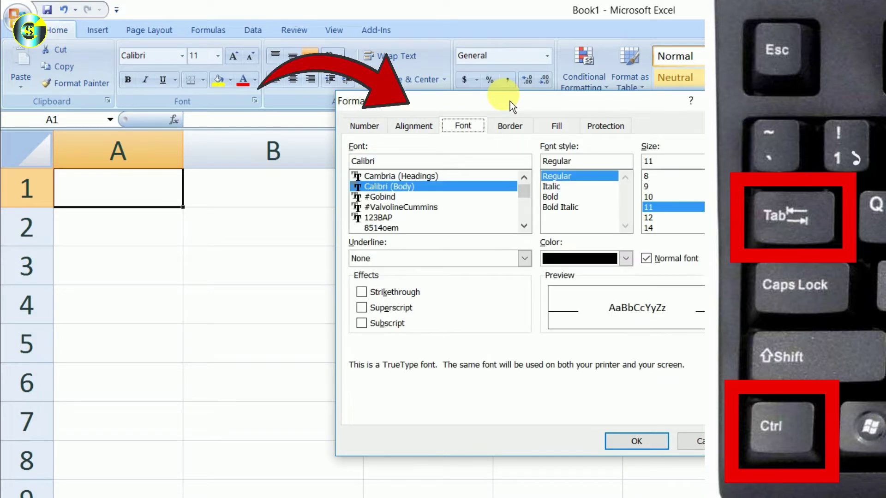
pyautogui.hotkey('ctrl', 'Tab')
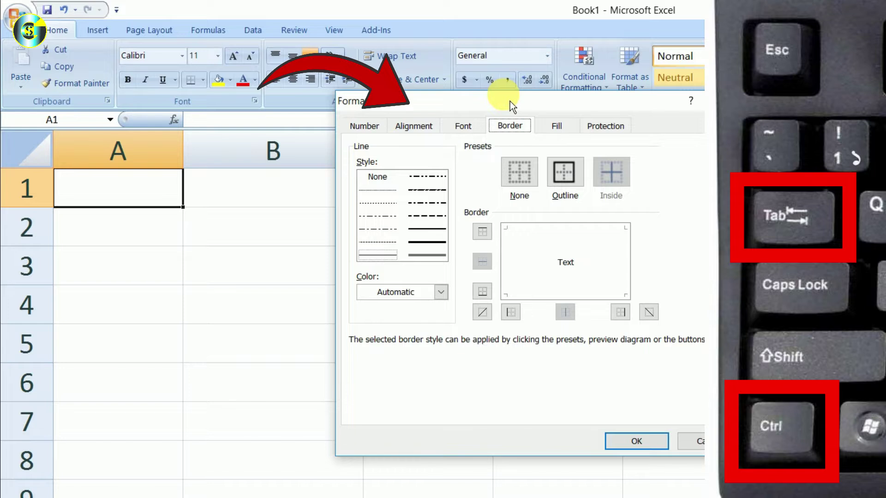
pyautogui.hotkey('ctrl', 'Tab')
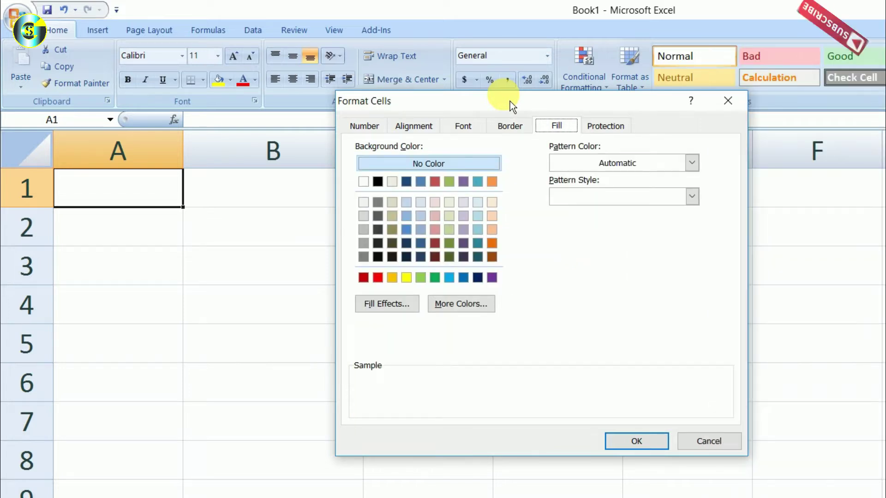
pyautogui.hotkey('ctrl', 'Tab')
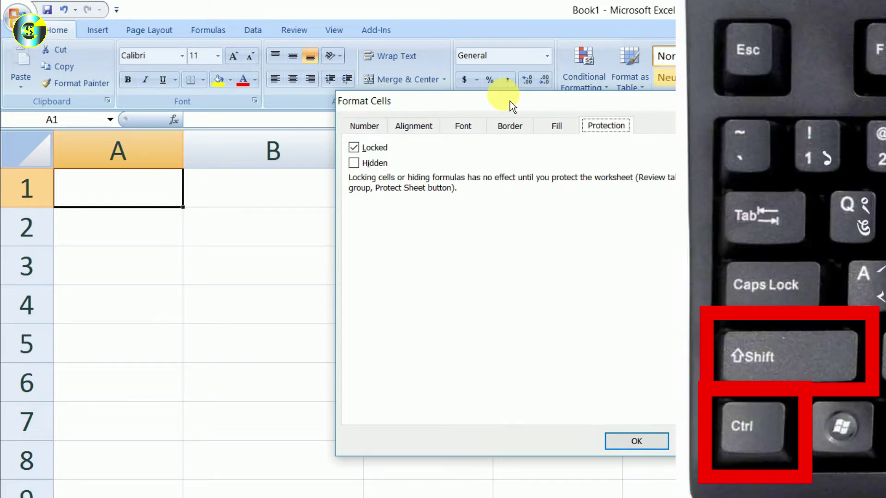
# Step back through the Format Cells categories from Protection to Number and cancel the dialog.
pyautogui.hotkey('ctrl', 'shift', 'Tab')
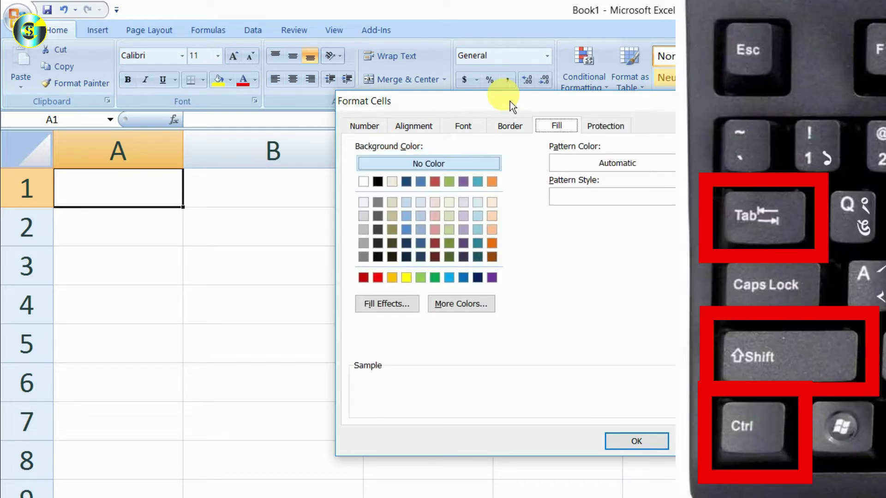
pyautogui.hotkey('ctrl', 'shift', 'Tab')
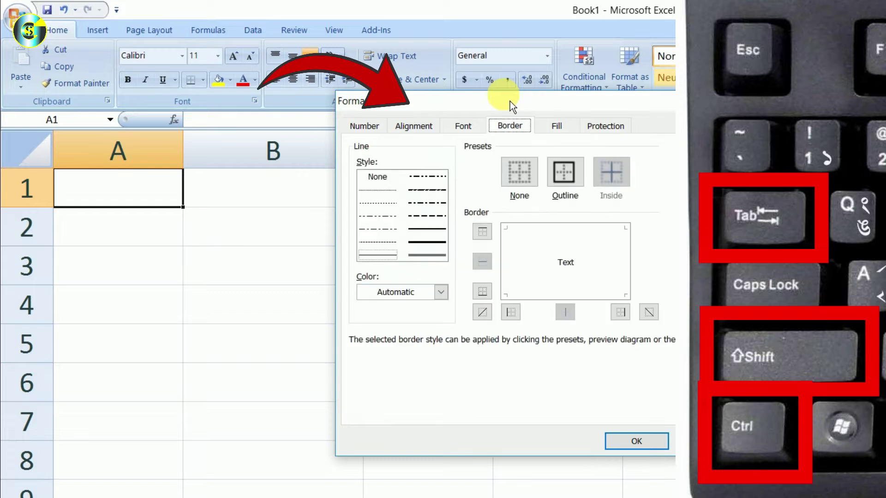
pyautogui.hotkey('ctrl', 'shift', 'Tab')
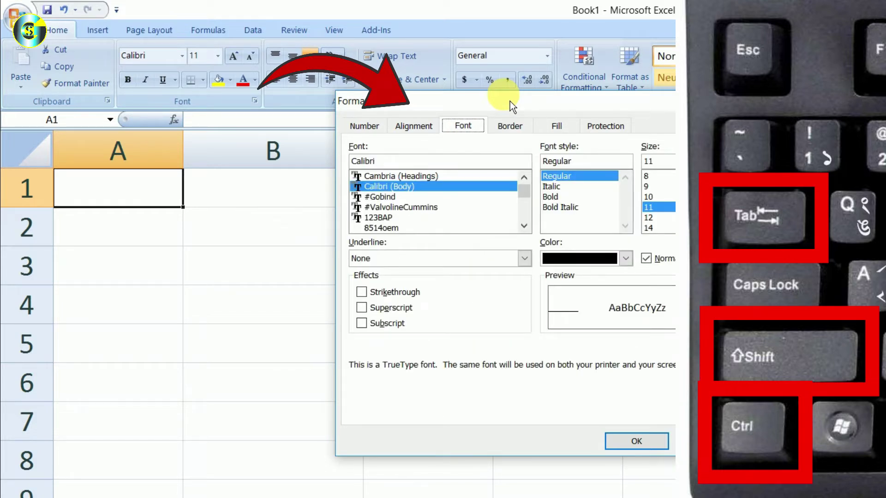
pyautogui.hotkey('ctrl', 'shift', 'Tab')
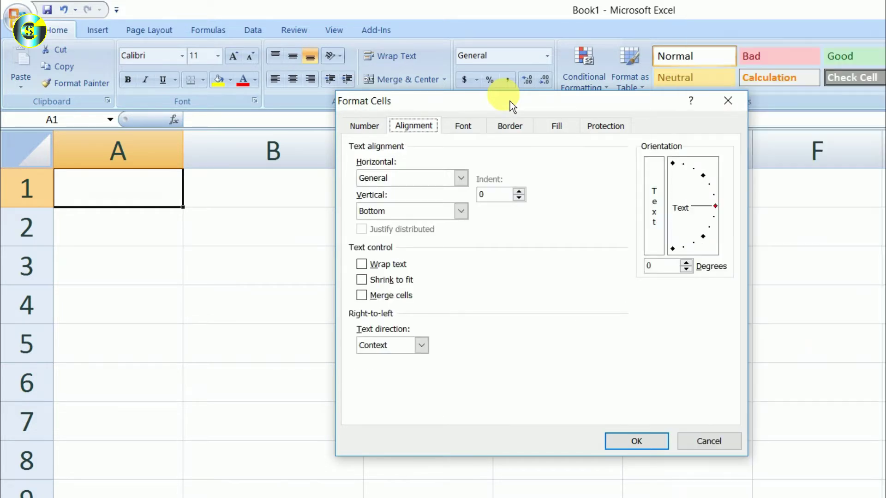
pyautogui.hotkey('ctrl', 'shift', 'Tab')
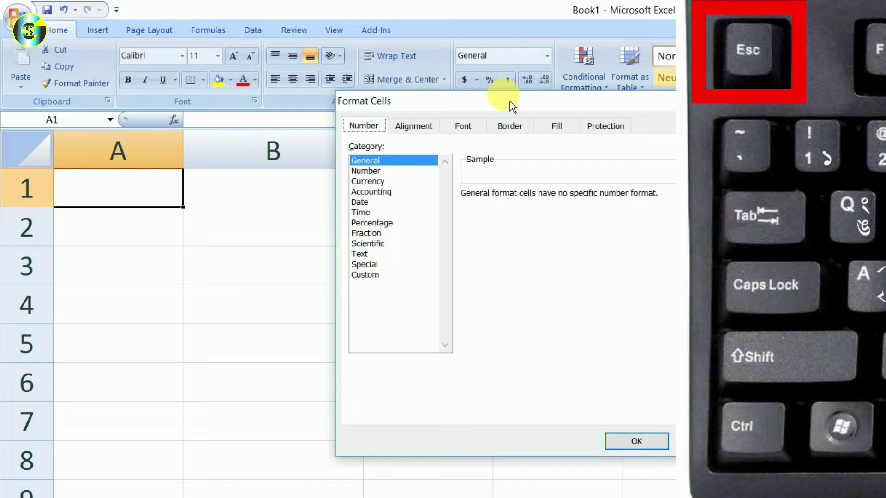
pyautogui.press('Escape')
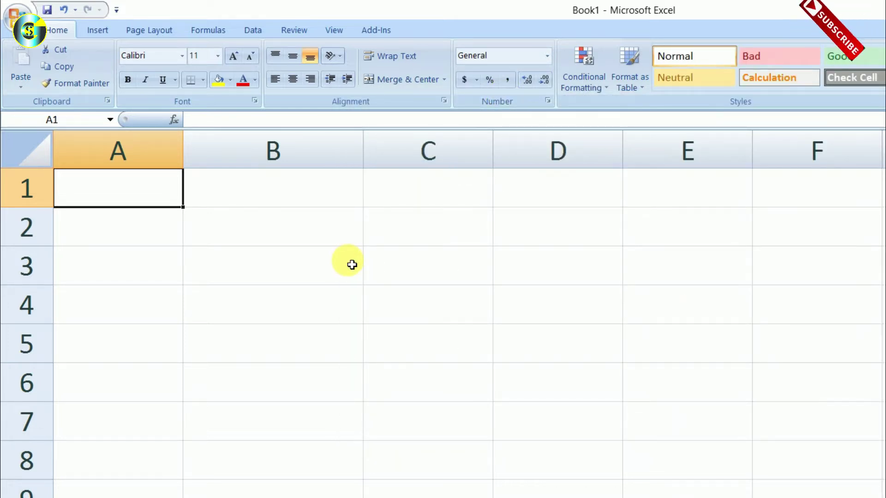
# Enter the person's first name in cell B2 and keep that cell selected.
pyautogui.click(344, 239)
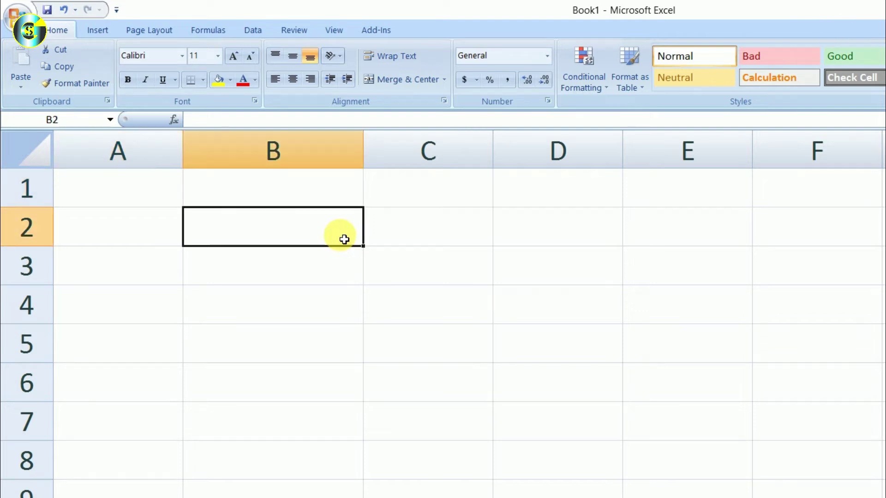
pyautogui.write('Gufran')
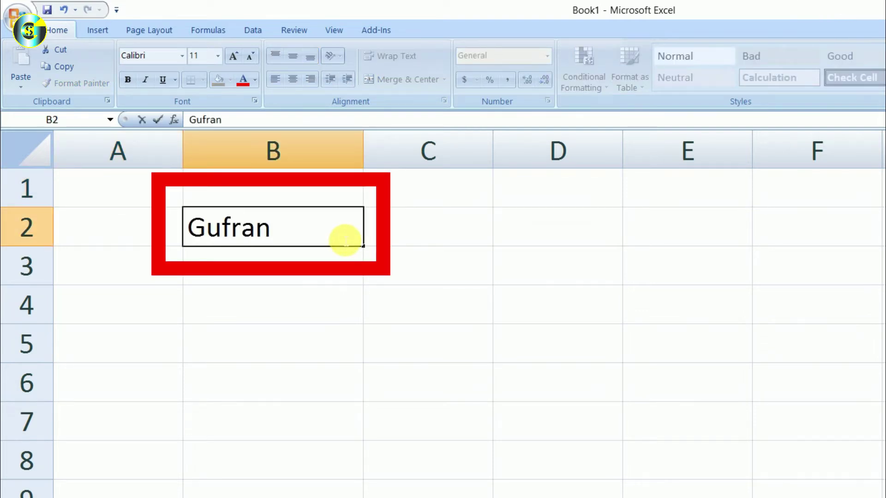
pyautogui.hotkey('ctrl', 'Return')
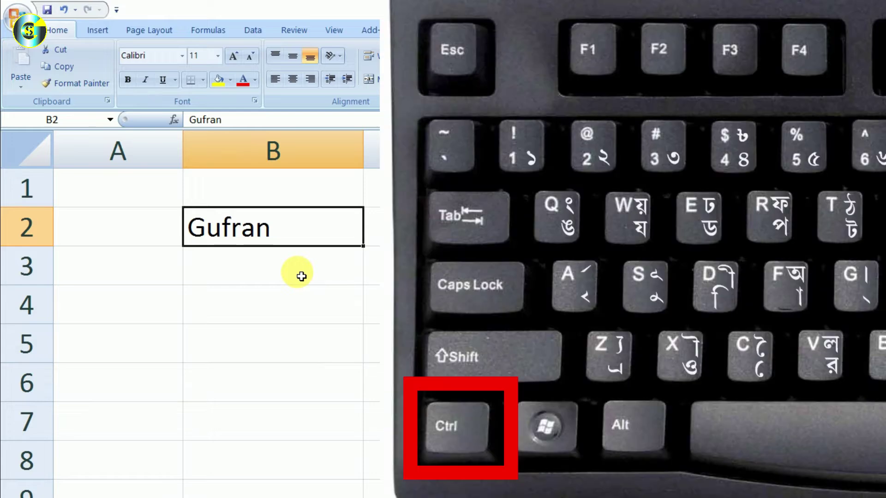
# Apply italic formatting to the name in cell B2 and remove it again, twice in a row.
pyautogui.hotkey('ctrl', '3')
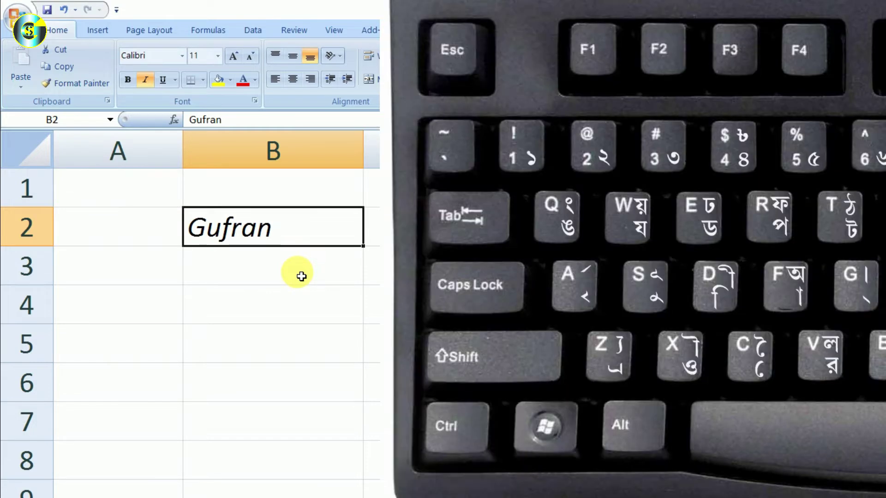
pyautogui.hotkey('ctrl', '3')
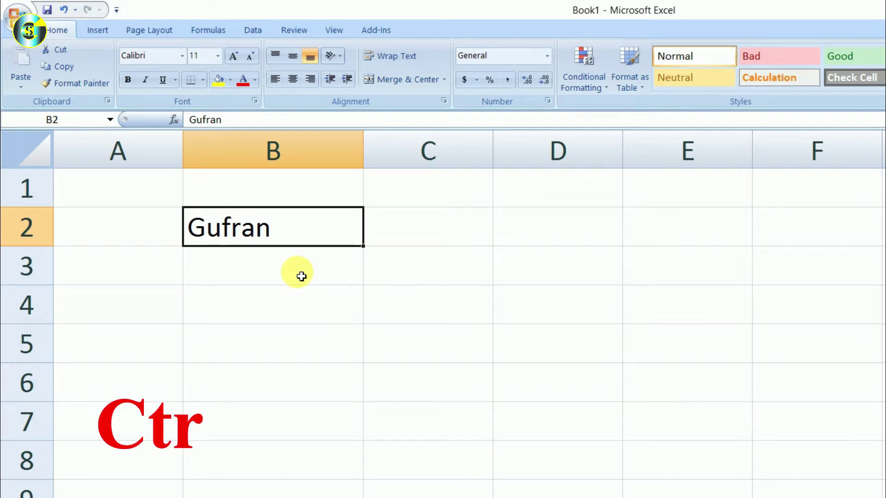
pyautogui.hotkey('ctrl', 'i')
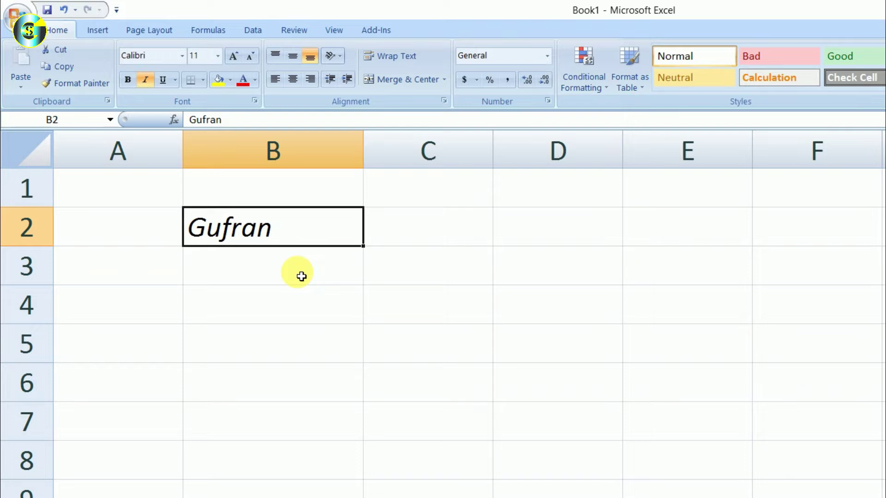
pyautogui.hotkey('ctrl', 'i')
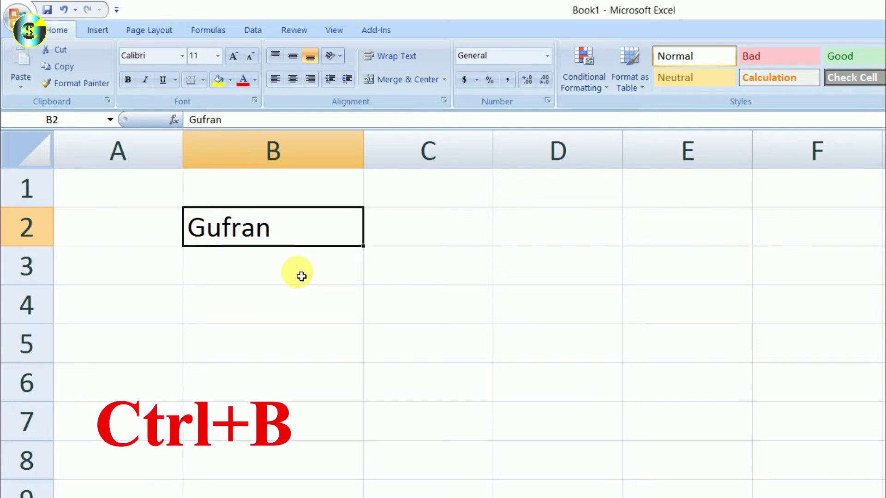
# Apply bold formatting to the name in cell B2 and remove it again, twice in a row.
pyautogui.hotkey('ctrl', 'b')
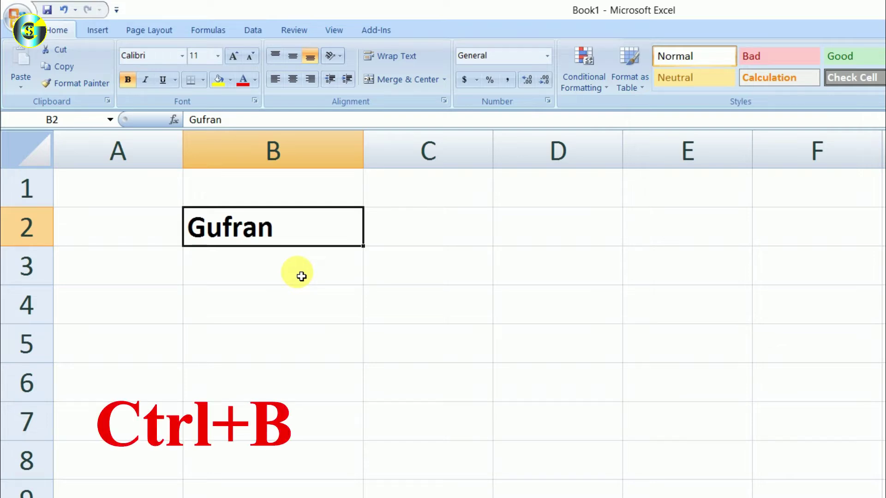
pyautogui.hotkey('ctrl', 'b')
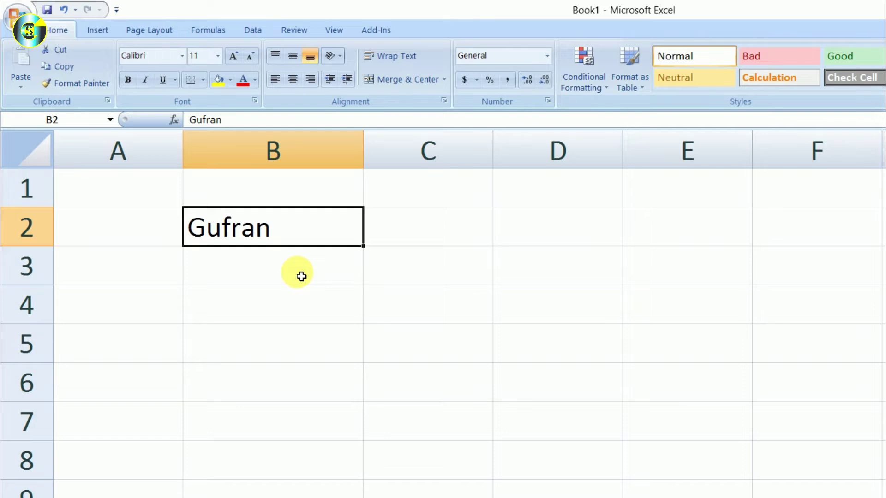
pyautogui.hotkey('ctrl', '2')
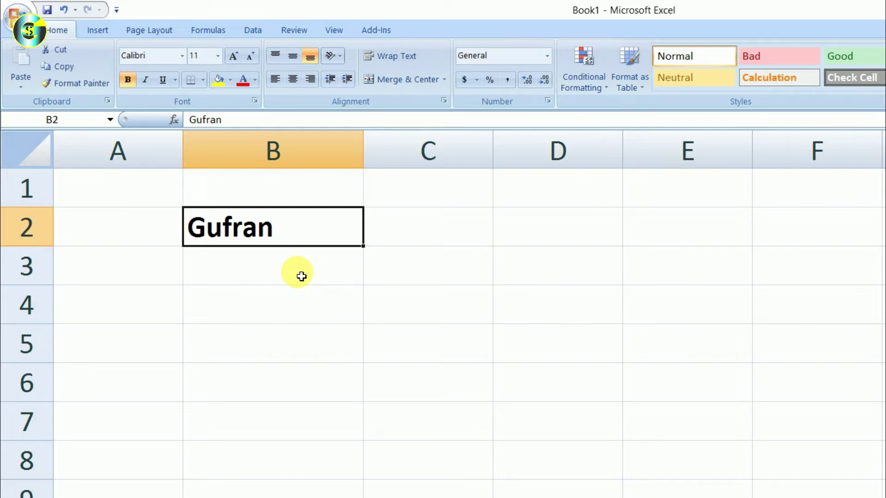
pyautogui.hotkey('ctrl', 'b')
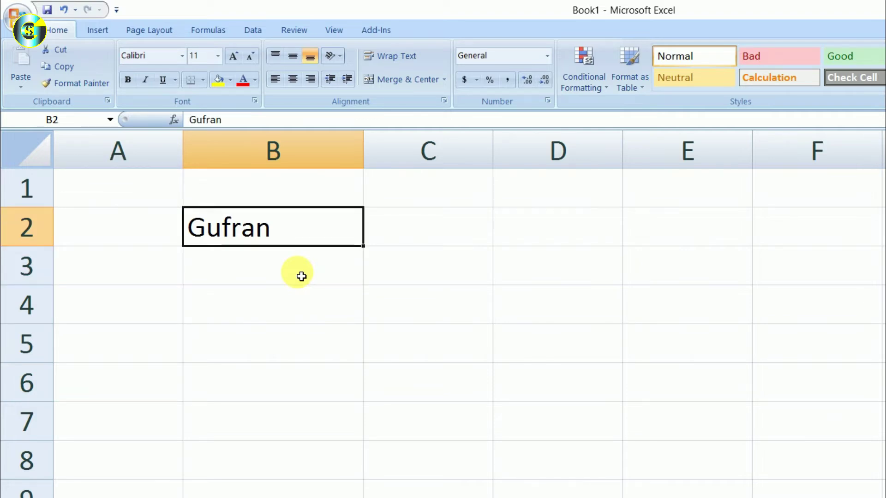
# Apply underline formatting to the name in cell B2 and remove it again, twice in a row.
pyautogui.hotkey('ctrl', 'u')
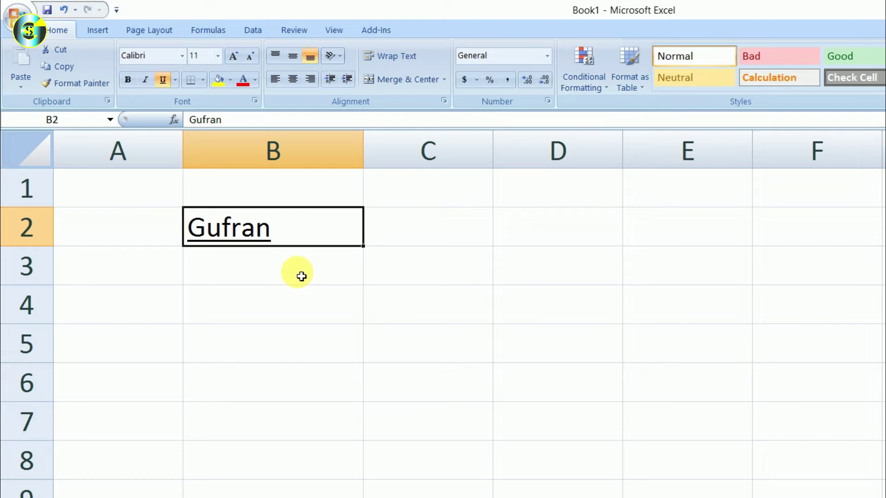
pyautogui.hotkey('ctrl', 'u')
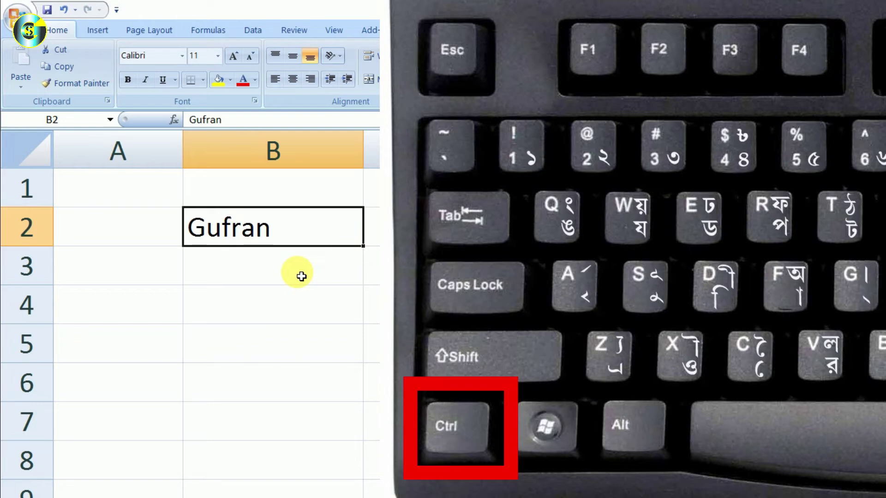
pyautogui.hotkey('ctrl', '4')
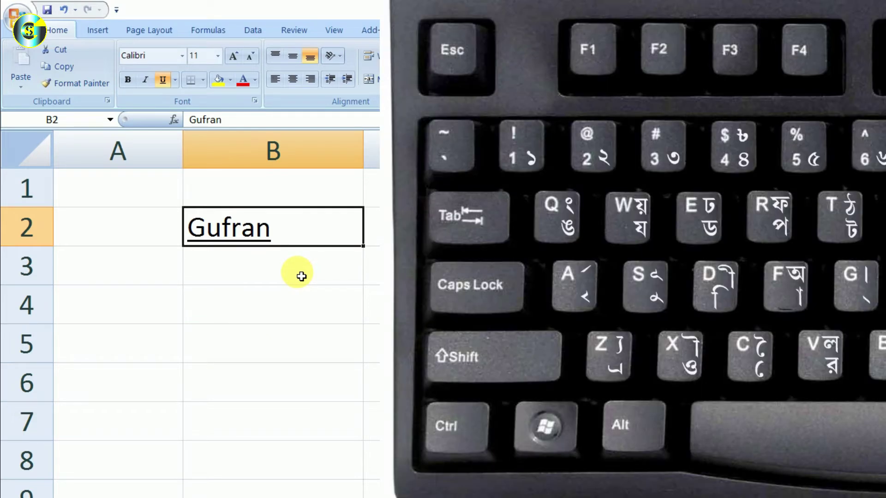
pyautogui.hotkey('ctrl', '4')
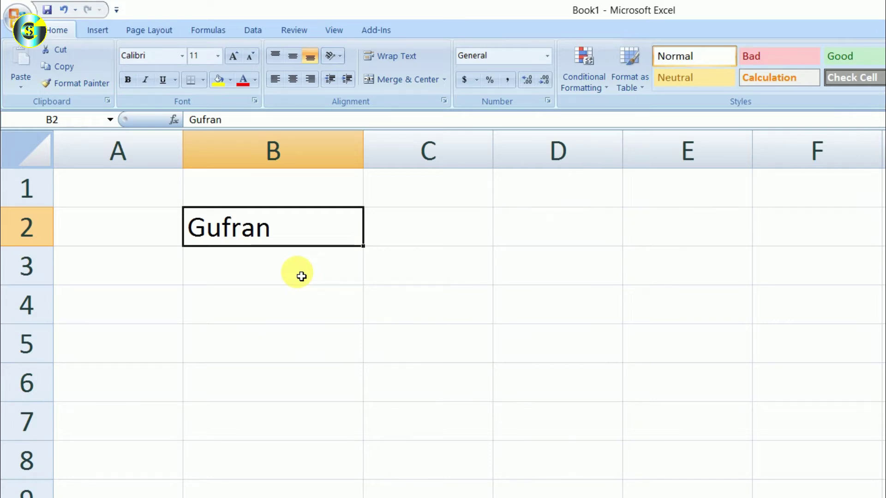
# Enter the numbers 2, 5, 4, 3, 6 and 5 in cells B3 through B8.
pyautogui.click(302, 276)
pyautogui.write('2')
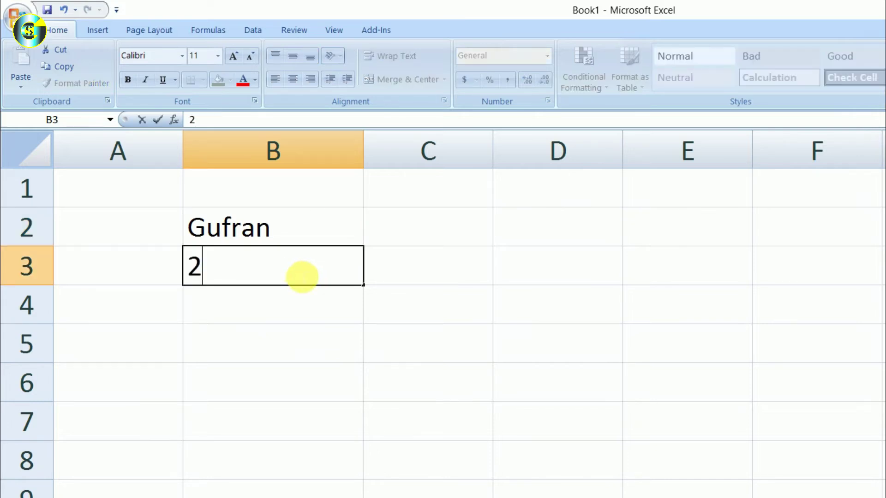
pyautogui.press('Return')
pyautogui.write('5')
pyautogui.press('Return')
pyautogui.write('4')
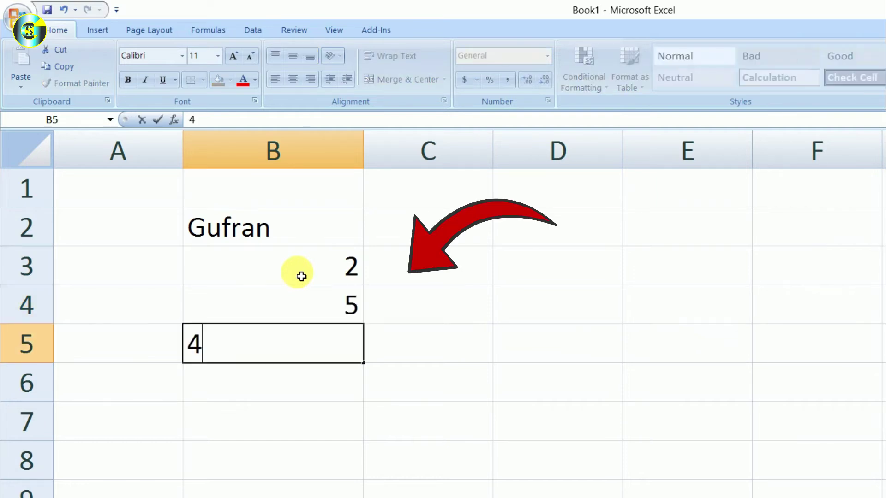
pyautogui.press('Return')
pyautogui.write('3')
pyautogui.press('Return')
pyautogui.write('6')
pyautogui.press('Return')
pyautogui.write('5')
pyautogui.press('Return')
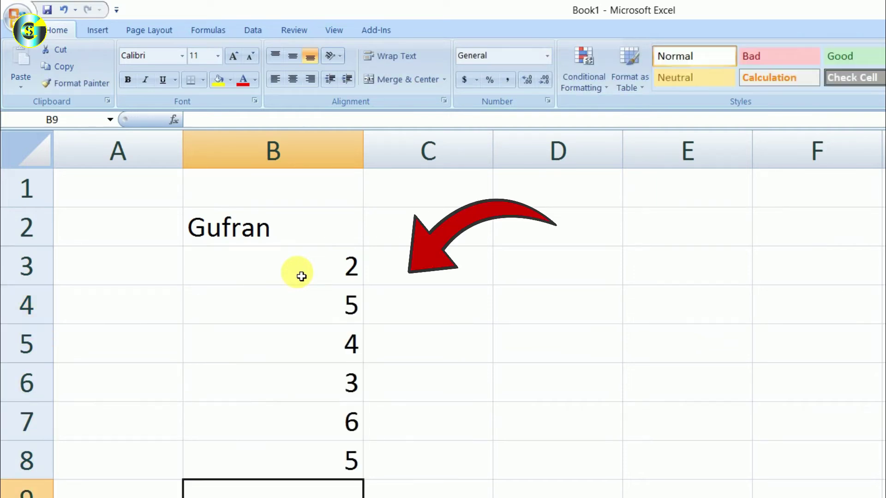
# Delete cell B4 and shift the cells below it up.
pyautogui.press('Up')
pyautogui.press('Up')
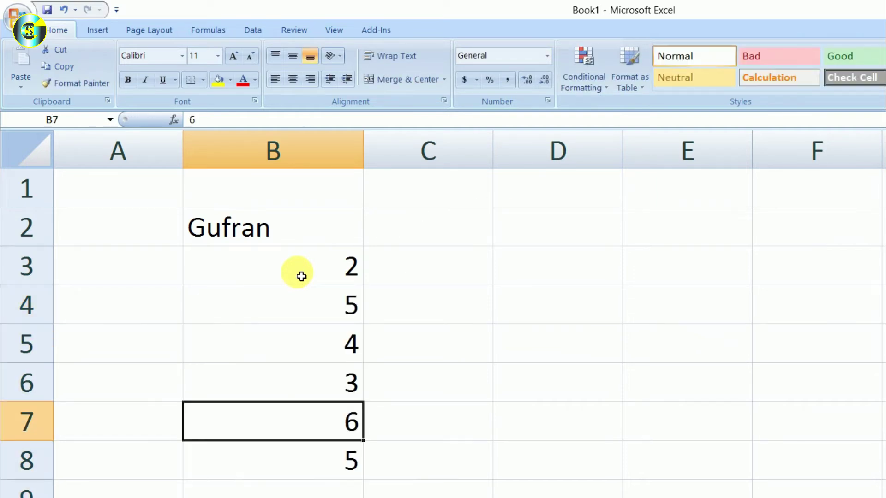
pyautogui.click(338, 383)
pyautogui.click(338, 352)
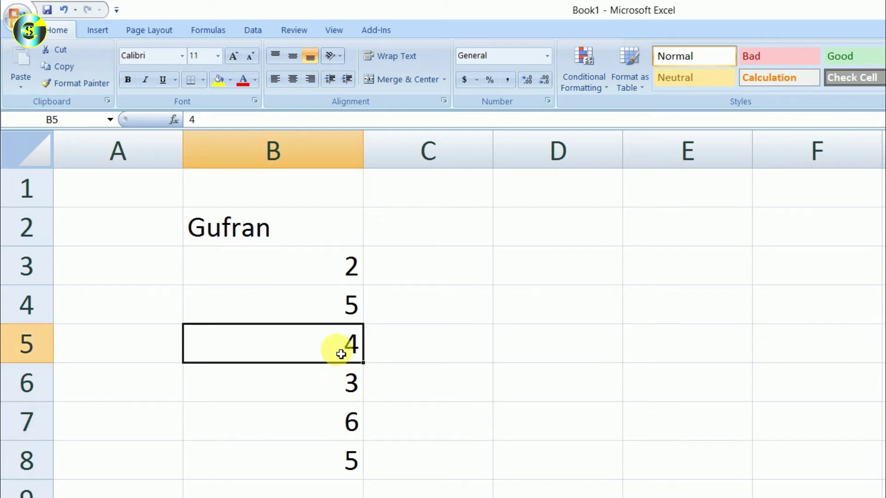
pyautogui.click(340, 301)
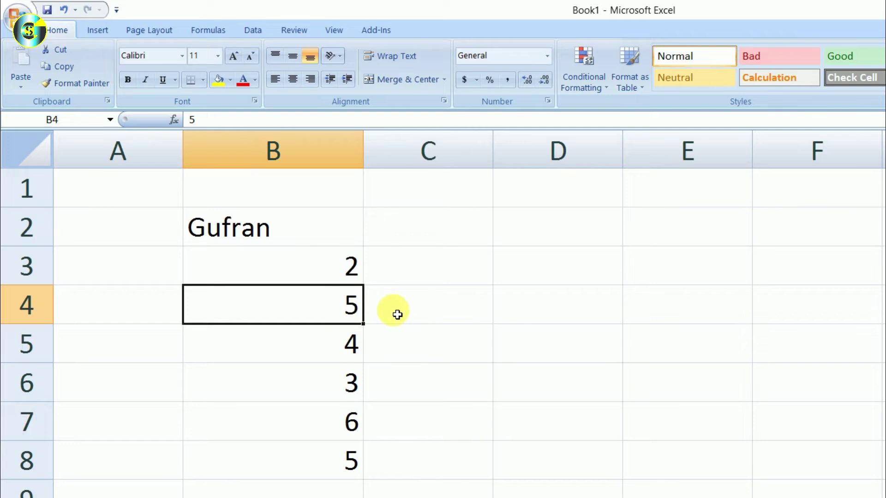
pyautogui.hotkey('ctrl', '-')
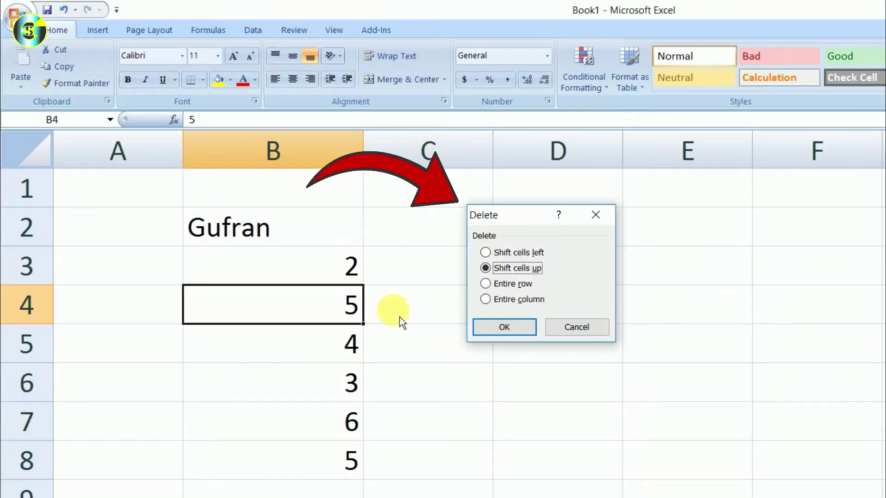
pyautogui.press('Return')
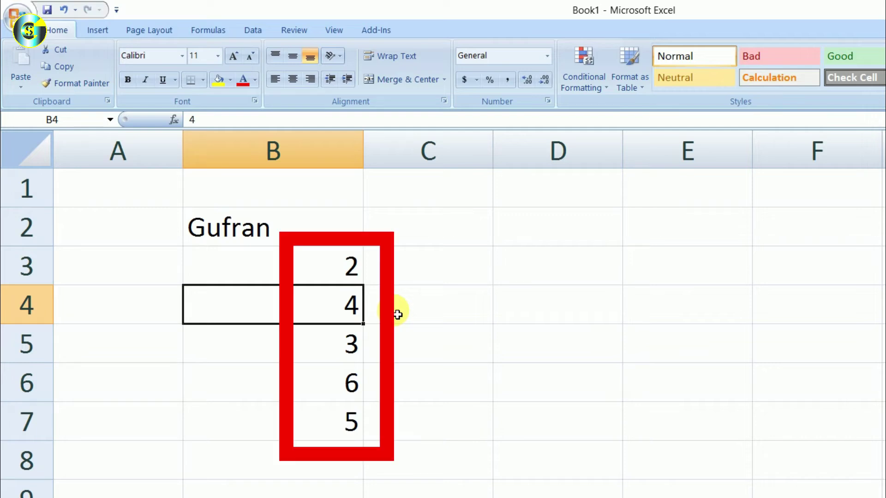
# Insert a blank cell at B5, shifting the cells from there downwards.
pyautogui.press('Down')
pyautogui.press('Down')
pyautogui.press('Up')
pyautogui.press('Up')
pyautogui.press('Down')
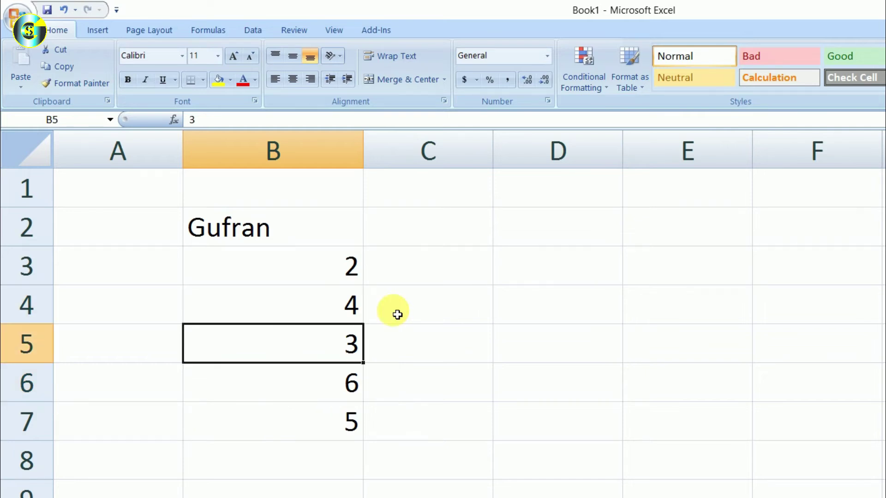
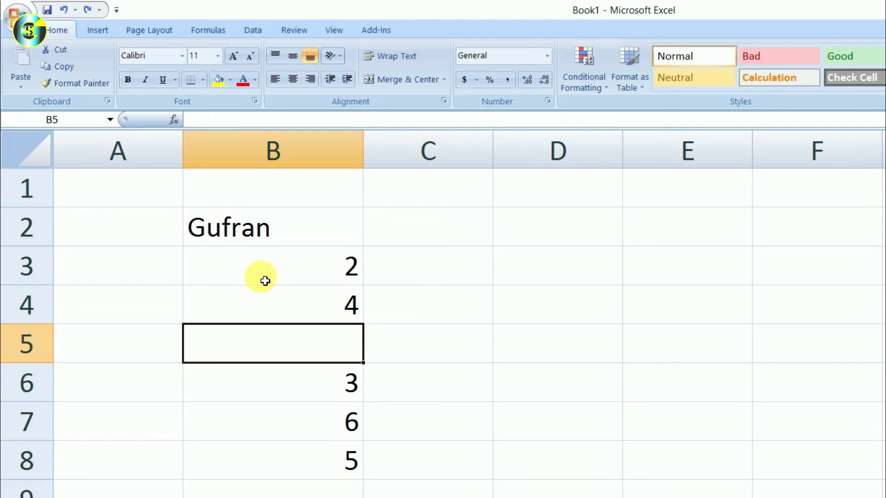
# Apply strikethrough to the name in cell B2 and remove it again.
pyautogui.click(244, 268)
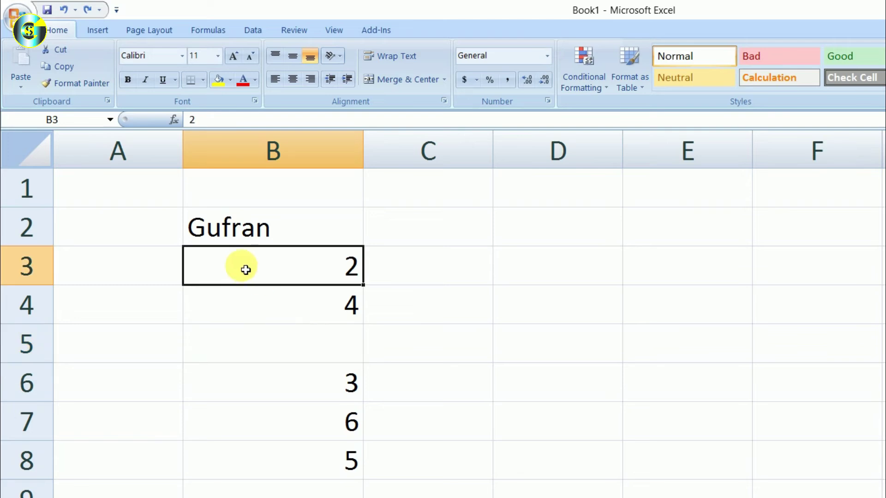
pyautogui.click(241, 234)
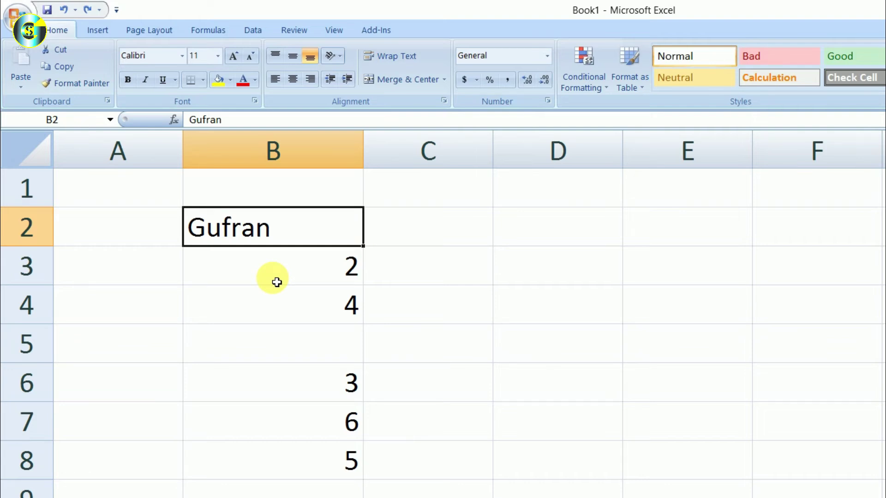
pyautogui.hotkey('ctrl', '5')
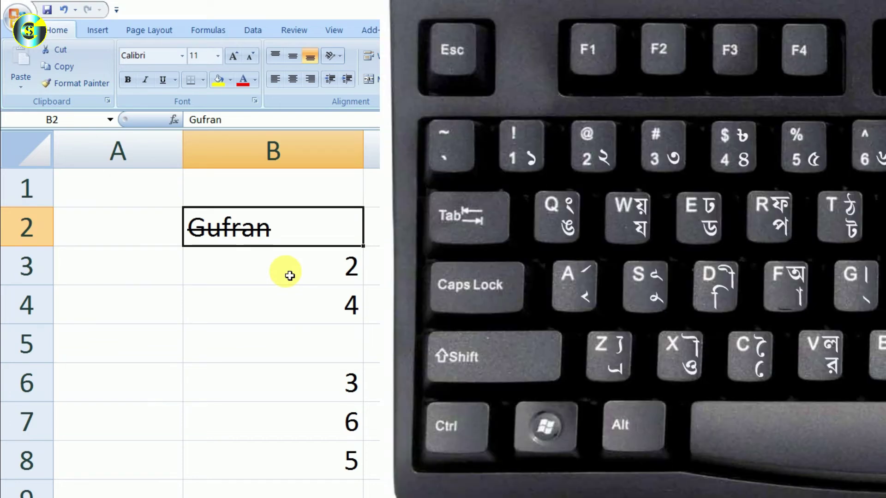
pyautogui.hotkey('ctrl', '5')
# Collapse the ribbon and restore it again.
pyautogui.hotkey('ctrl', 'F1')
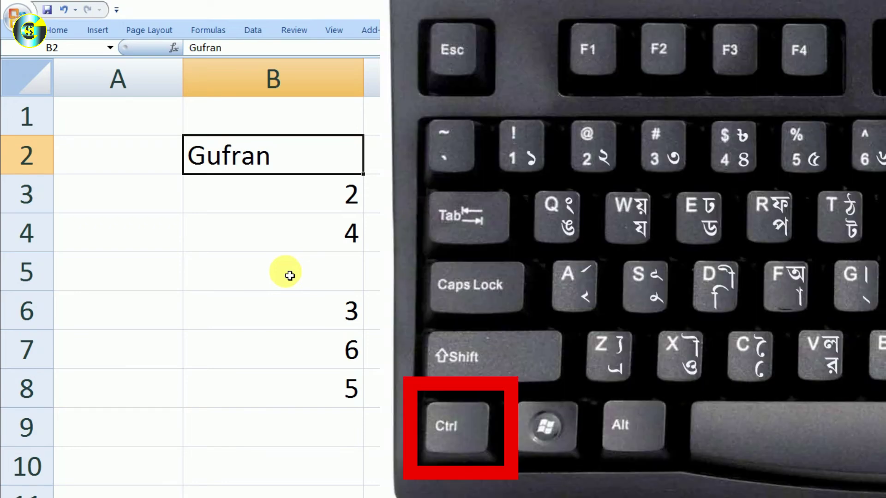
pyautogui.hotkey('ctrl', 'F1')
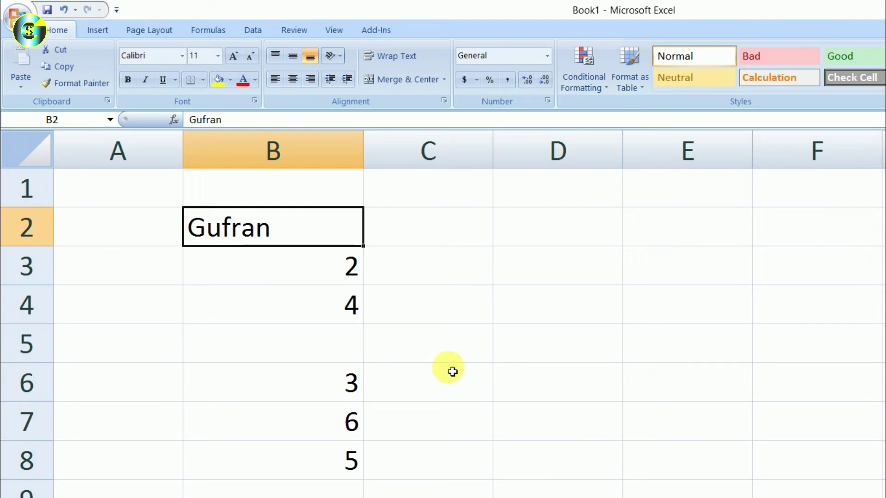
# Hide row 3, which holds the number 2 in column B.
pyautogui.click(378, 354)
pyautogui.click(335, 319)
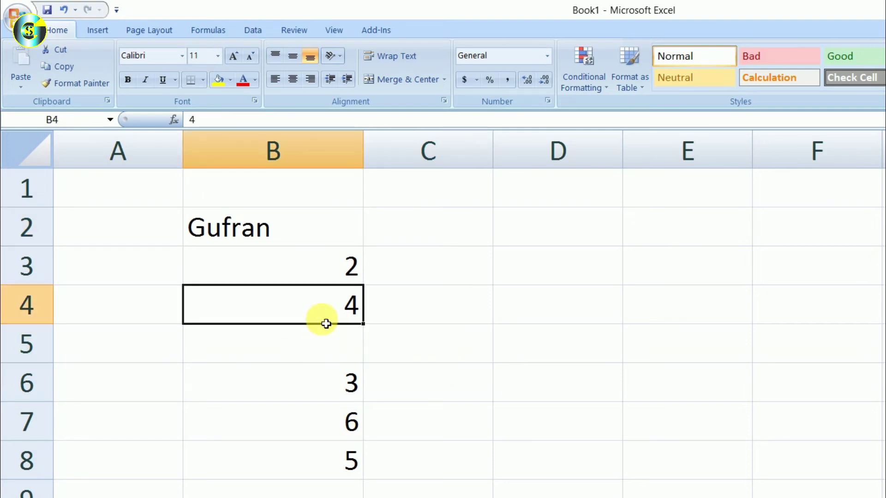
pyautogui.click(132, 278)
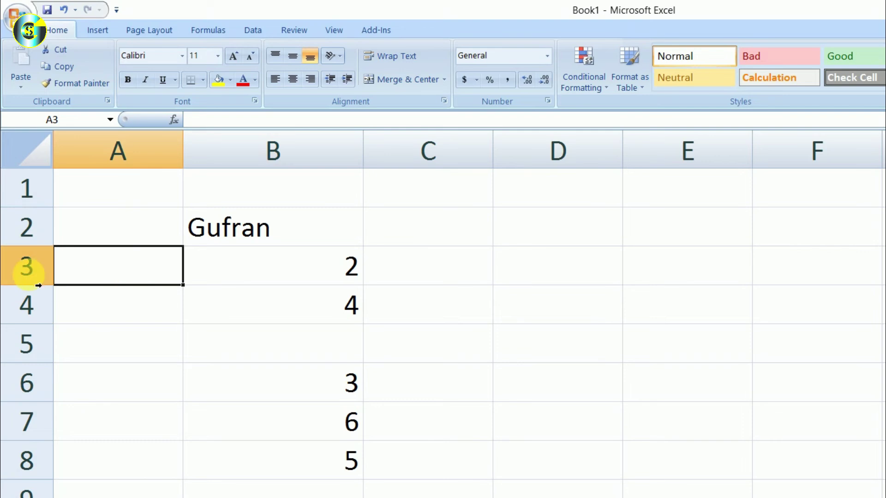
pyautogui.click(232, 283)
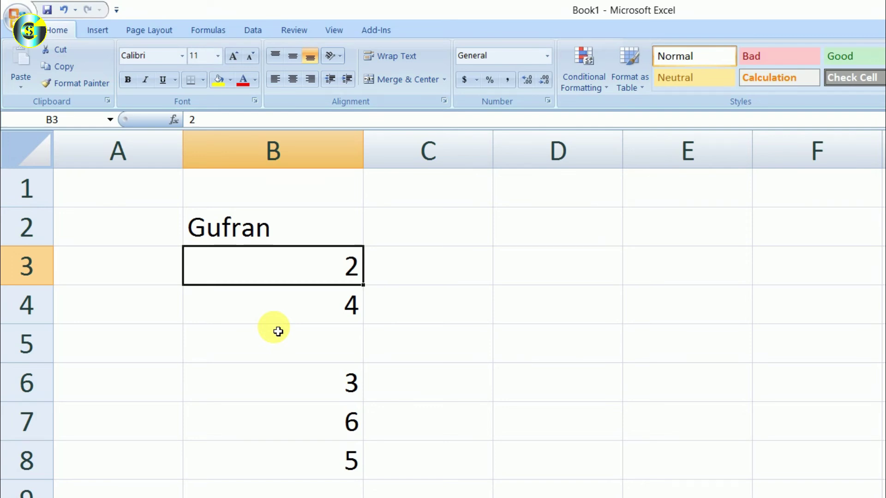
pyautogui.hotkey('ctrl', '9')
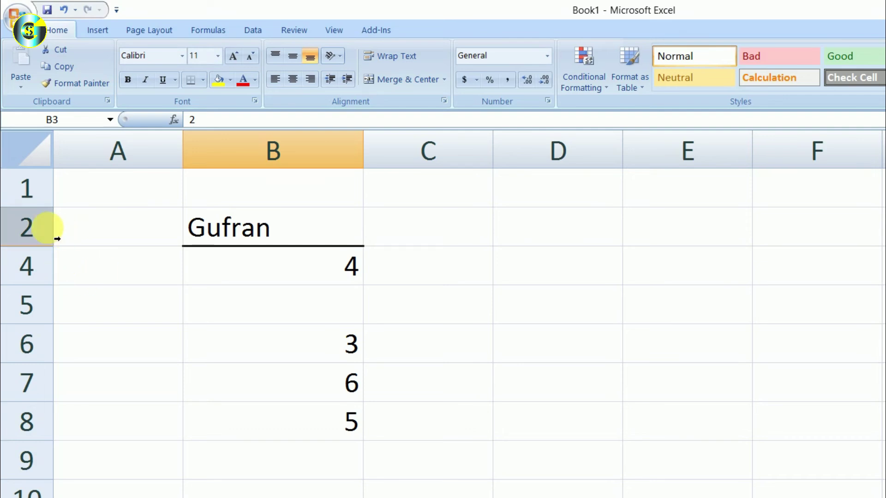
# Unhide row 3 using a selection of rows 2 through 4, and deselect the rows.
pyautogui.moveTo(43, 229); pyautogui.dragTo(43, 251)
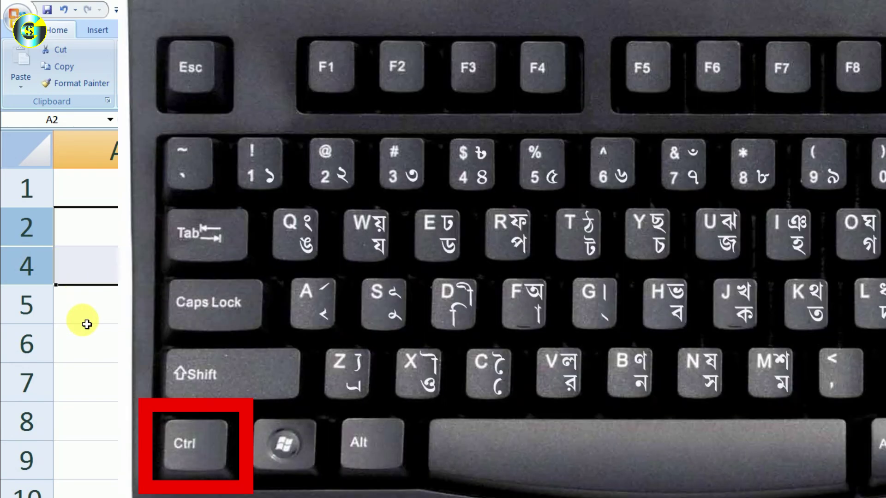
pyautogui.hotkey('ctrl', 'shift', '9')
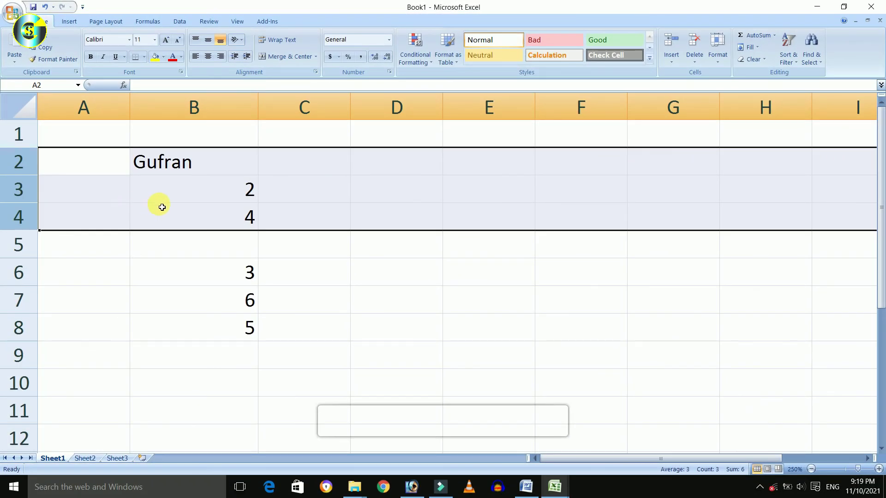
pyautogui.click(173, 198)
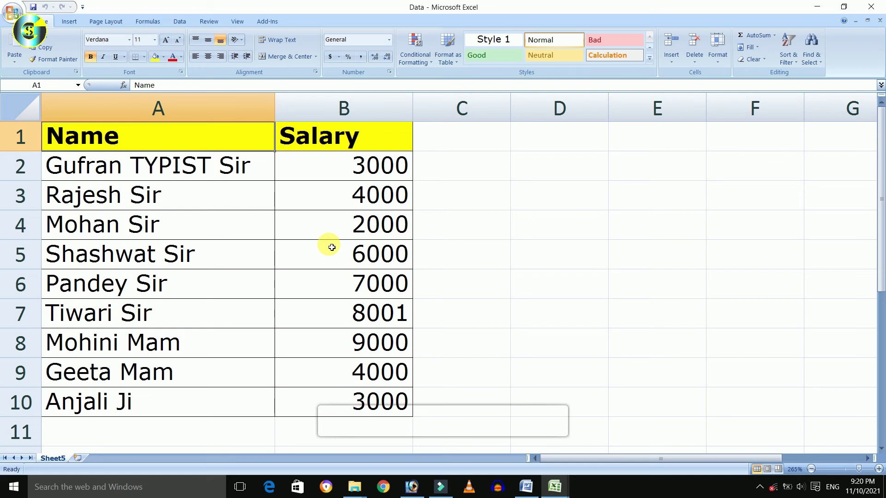
# Select all of row 4 in the Data workbook's salary table and delete it.
pyautogui.click(190, 226)
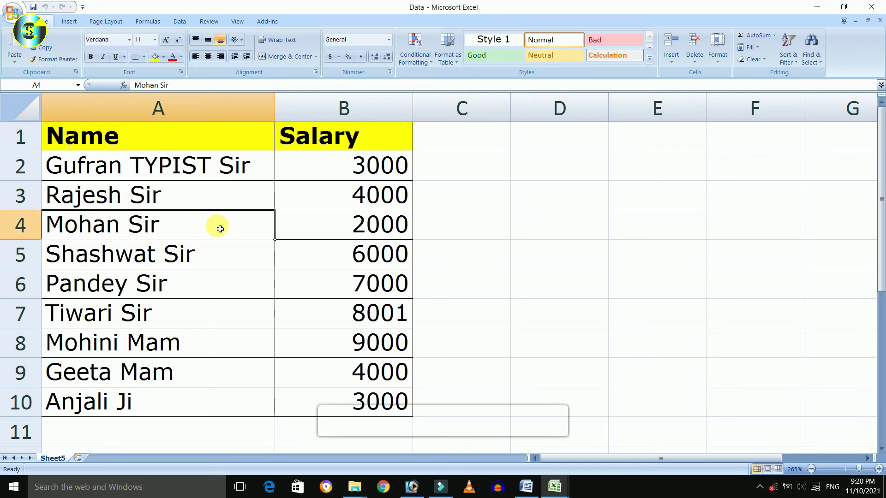
pyautogui.click(297, 229)
pyautogui.click(214, 226)
pyautogui.hotkey('shift', 'space')
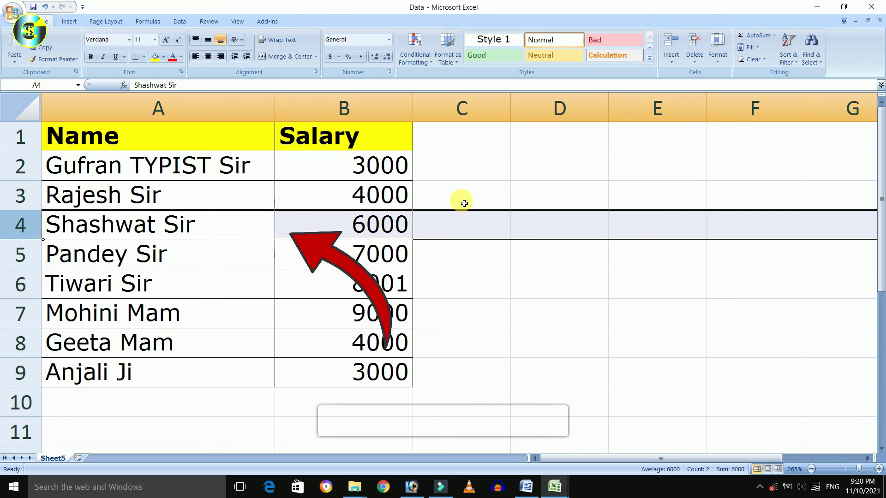
pyautogui.click(385, 231)
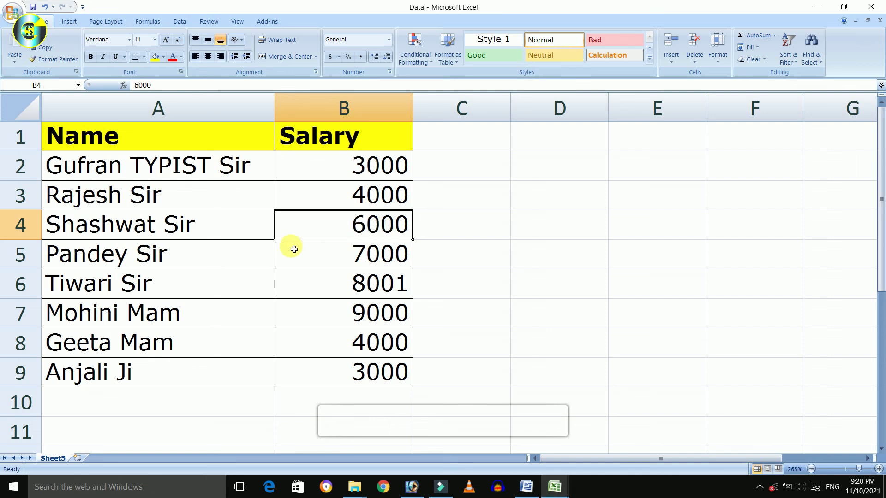
# Select the entire Salary column B and delete its contents by removing the column.
pyautogui.click(471, 229)
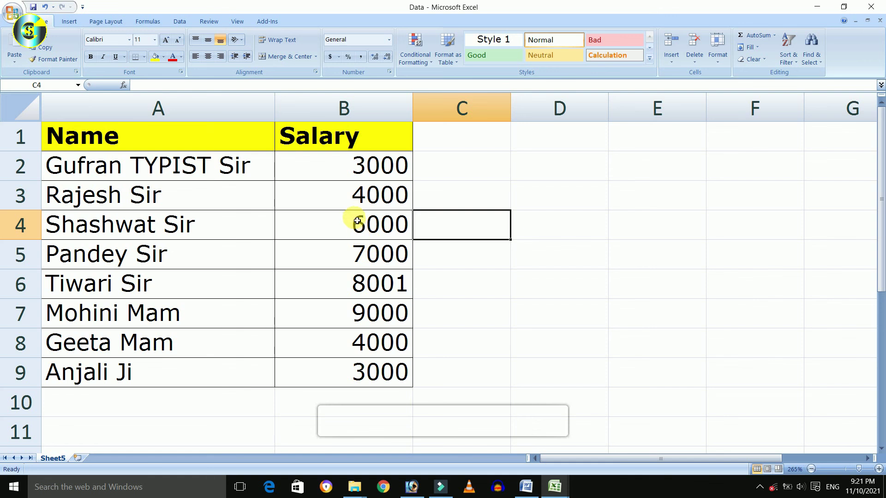
pyautogui.click(249, 203)
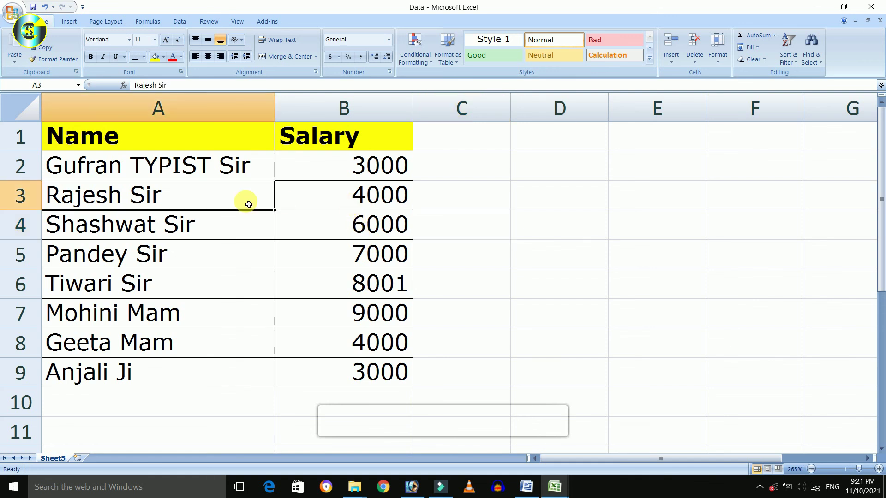
pyautogui.click(355, 203)
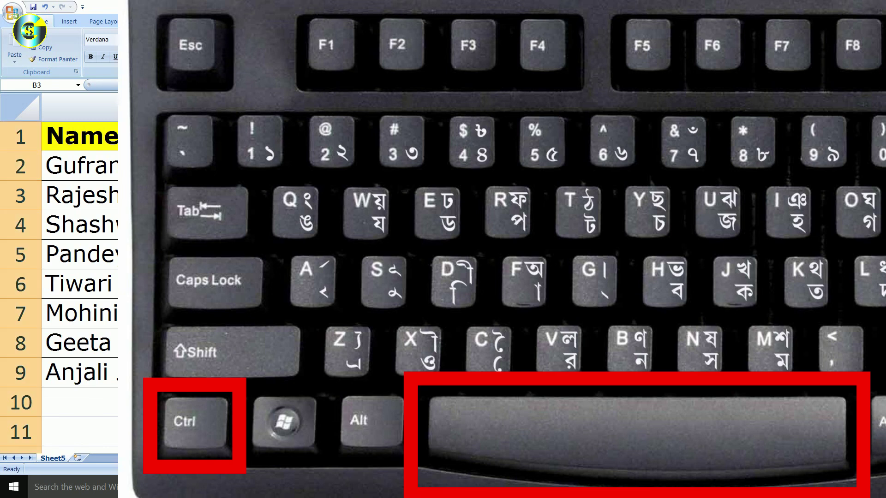
pyautogui.hotkey('ctrl', 'space')
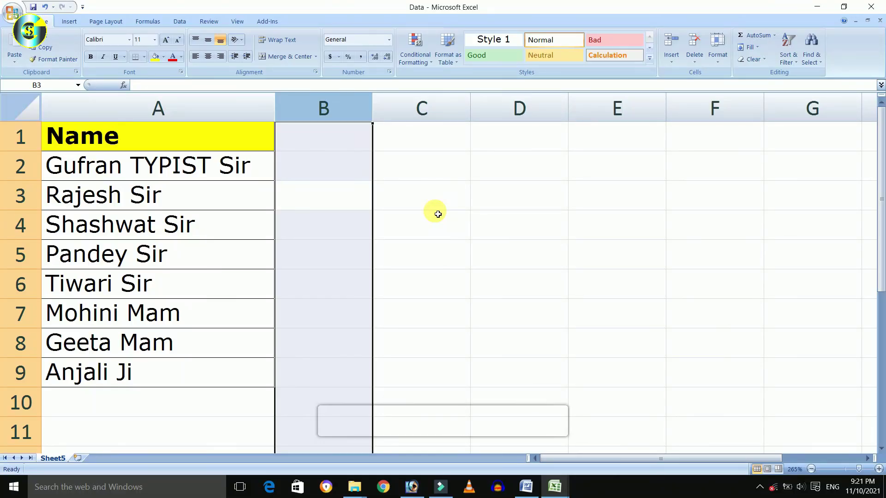
pyautogui.click(437, 214)
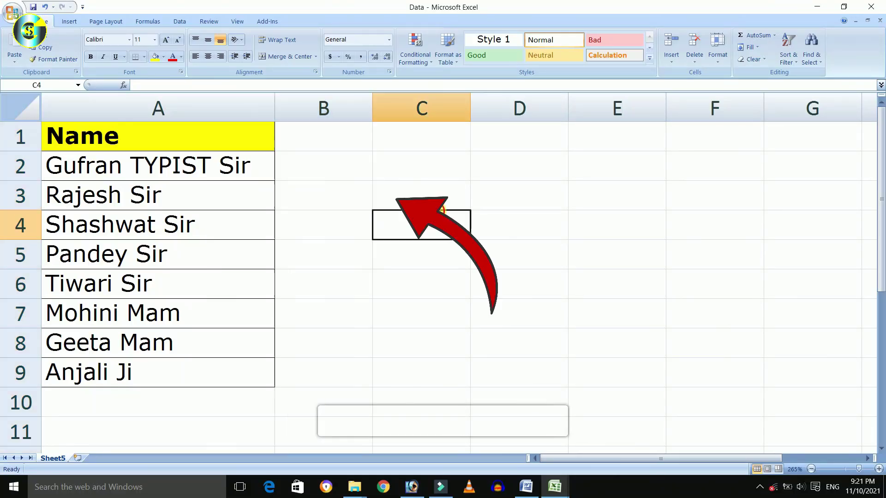